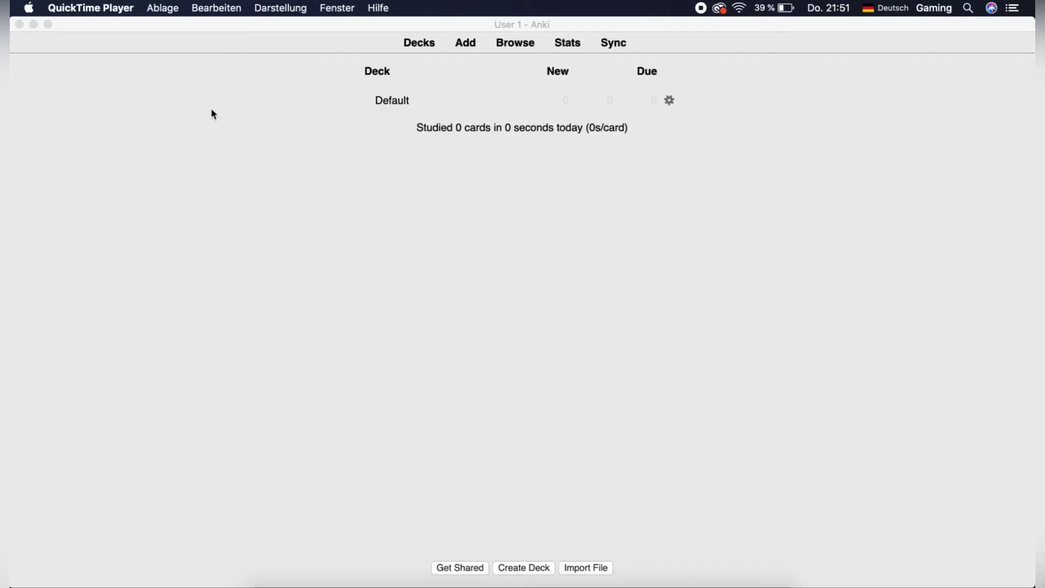
Step: Bring the Anki window with the empty Default deck list to the front
click(334, 127)
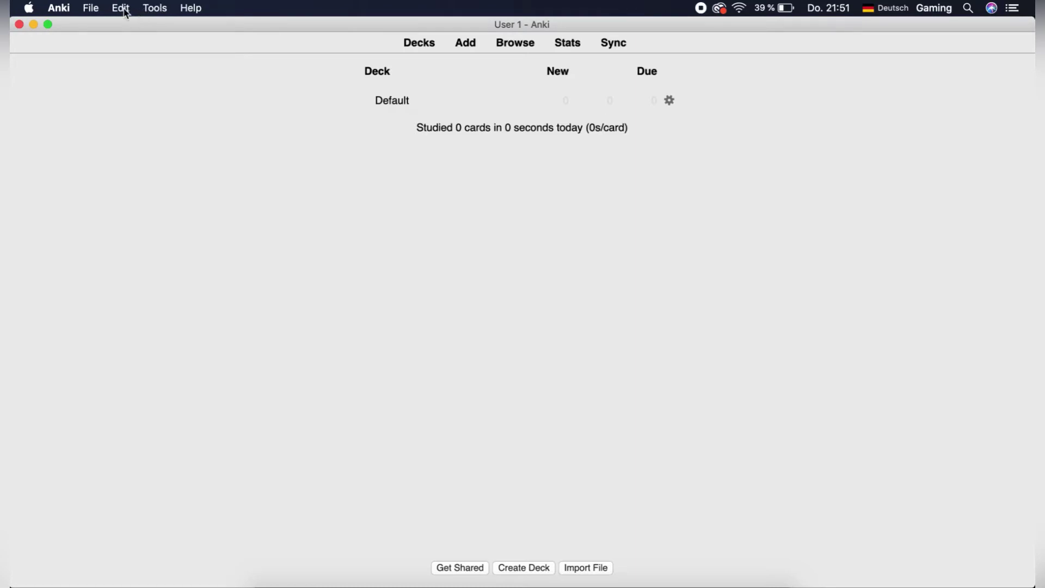
Step: Open the Add-ons manager from the Tools menu
click(155, 8)
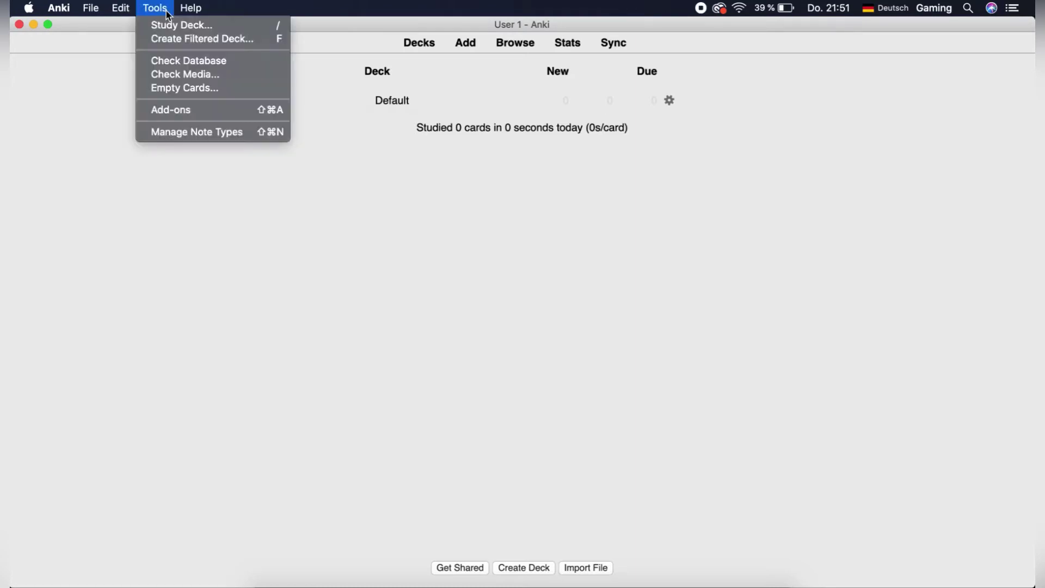
click(173, 110)
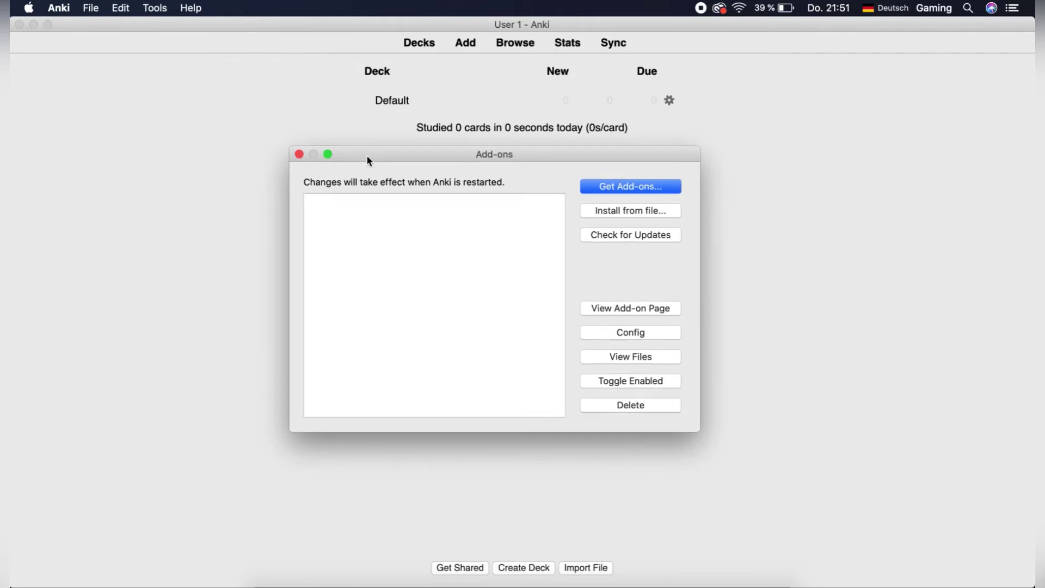
drag(366, 155, 369, 141)
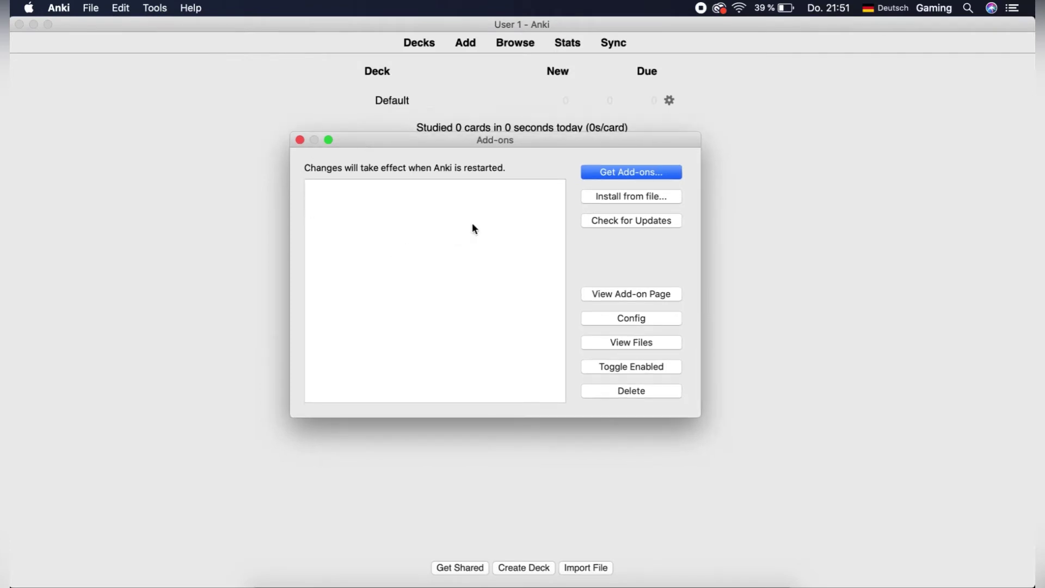
Step: Enter add-on code 446355629 in the Get Add-ons dialog
click(630, 172)
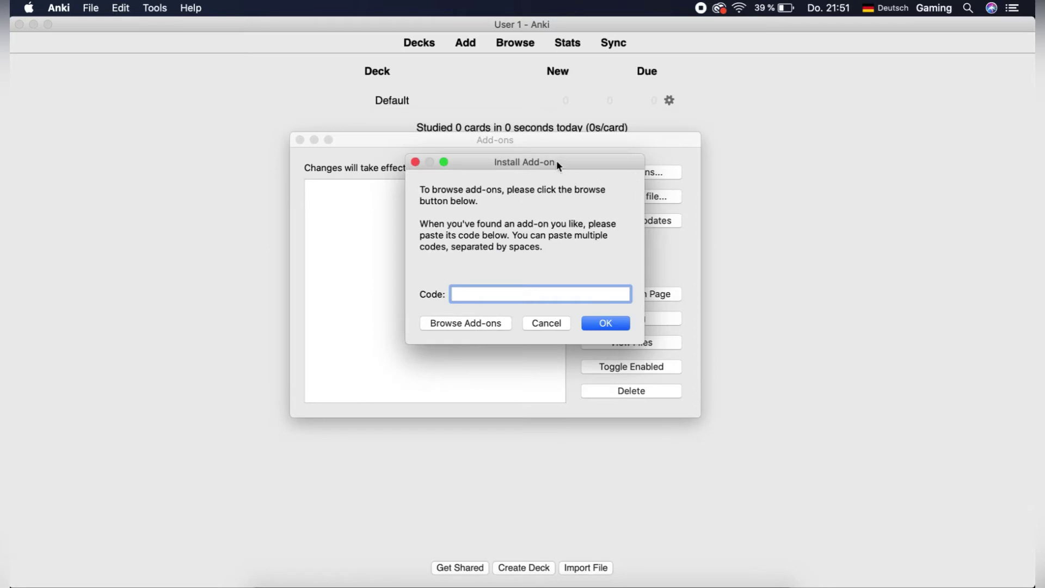
drag(557, 160, 556, 150)
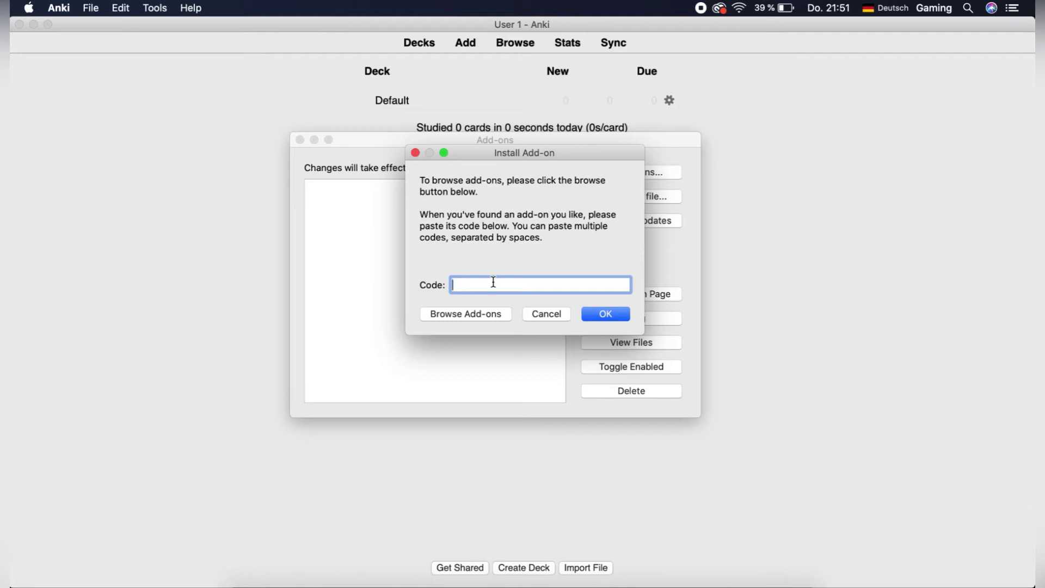
text(446355629)
drag(527, 288, 445, 285)
Step: Install Automatic Dark Night Mode (446355629), close the add-on manager, and quit Anki
click(539, 285)
click(611, 317)
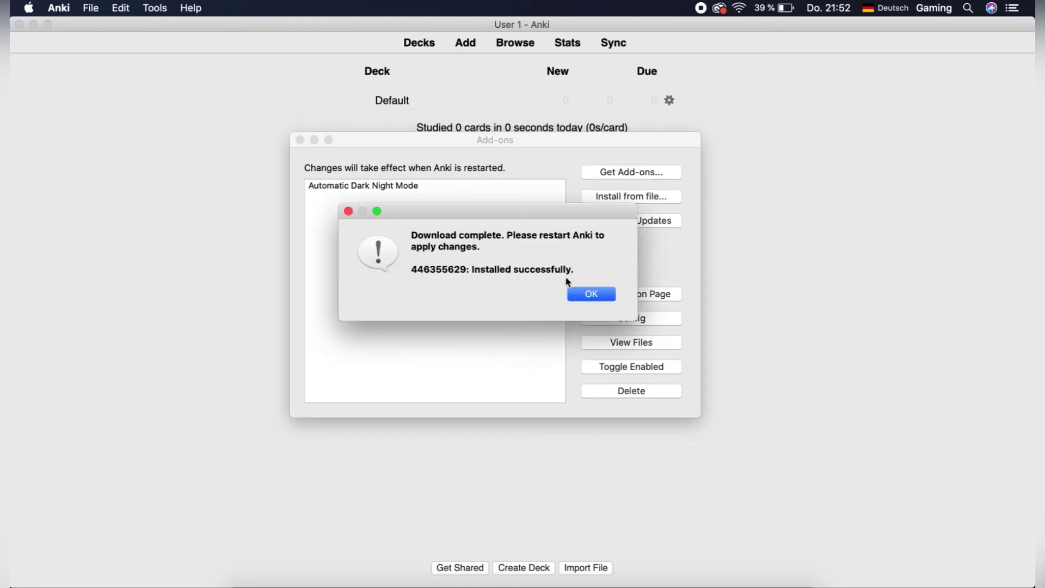
click(587, 294)
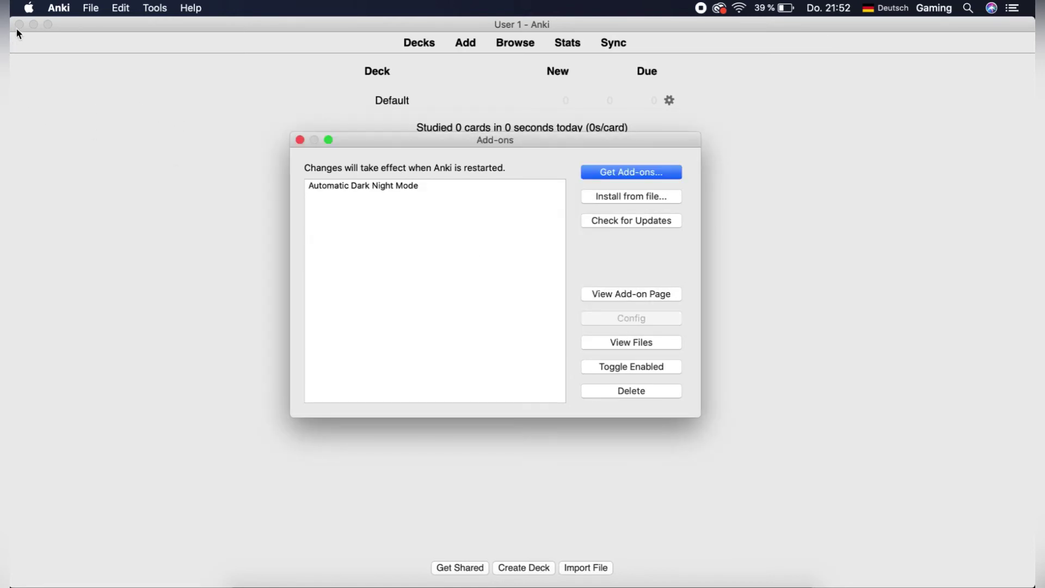
click(300, 140)
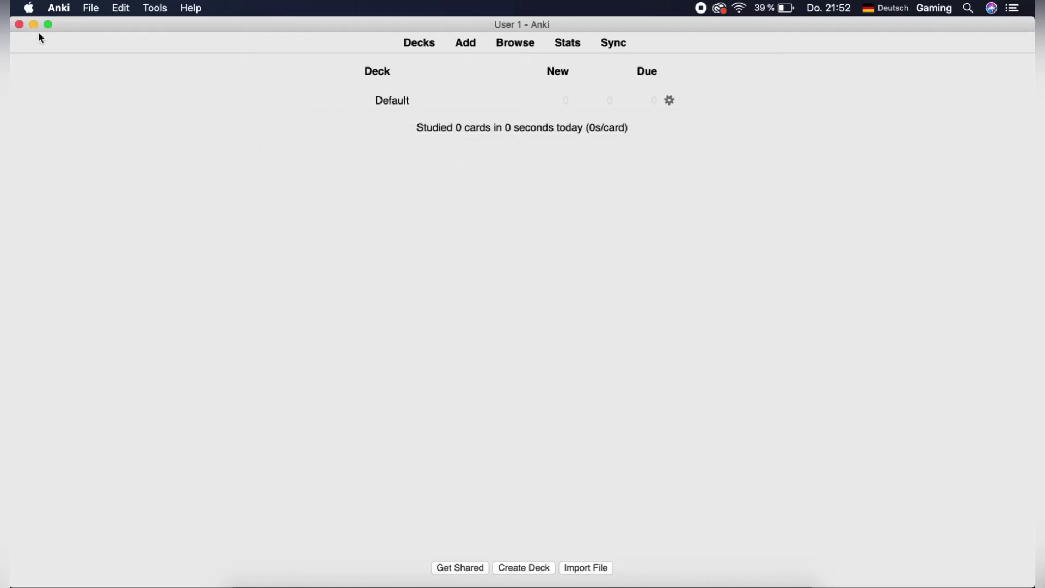
click(20, 25)
Step: Relaunch Anki from its desktop icon so it starts in dark mode
click(50, 101)
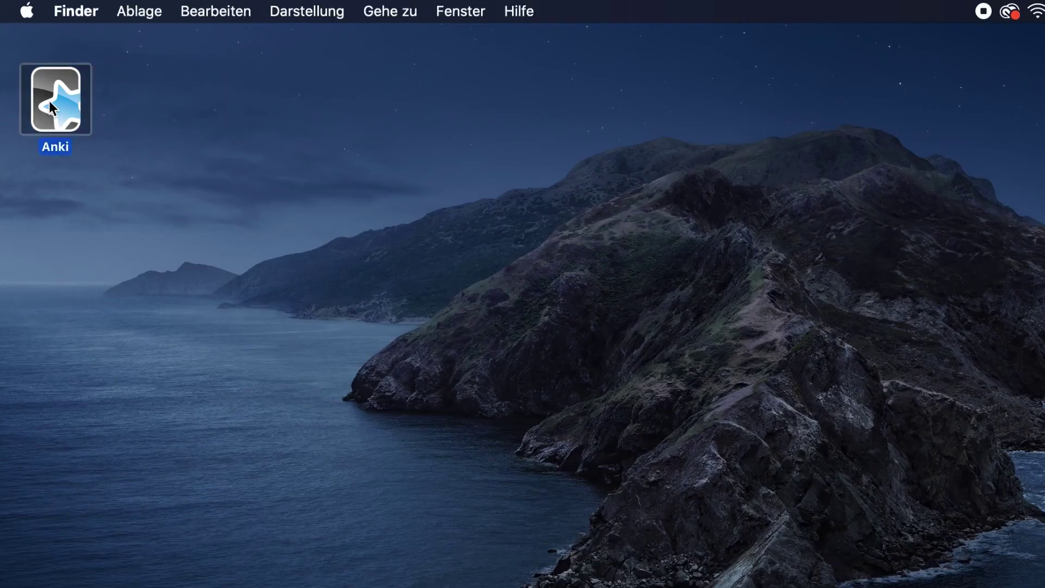